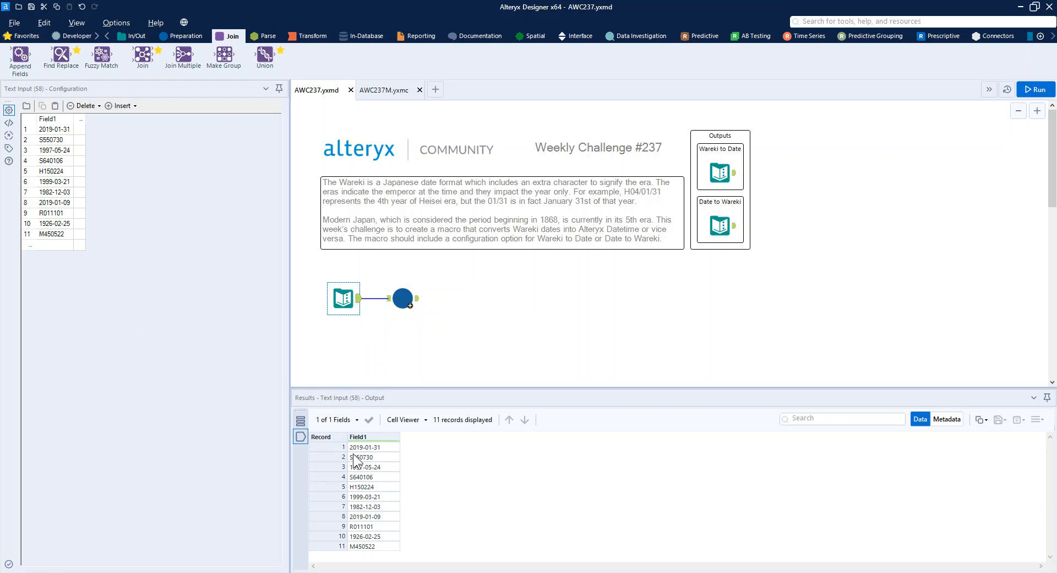
Run the workflow with the AWC237M macro set to Wareki to Date, and again with it set to Date to Wareki.
{"action": "left_click", "coordinate": [397, 286]}
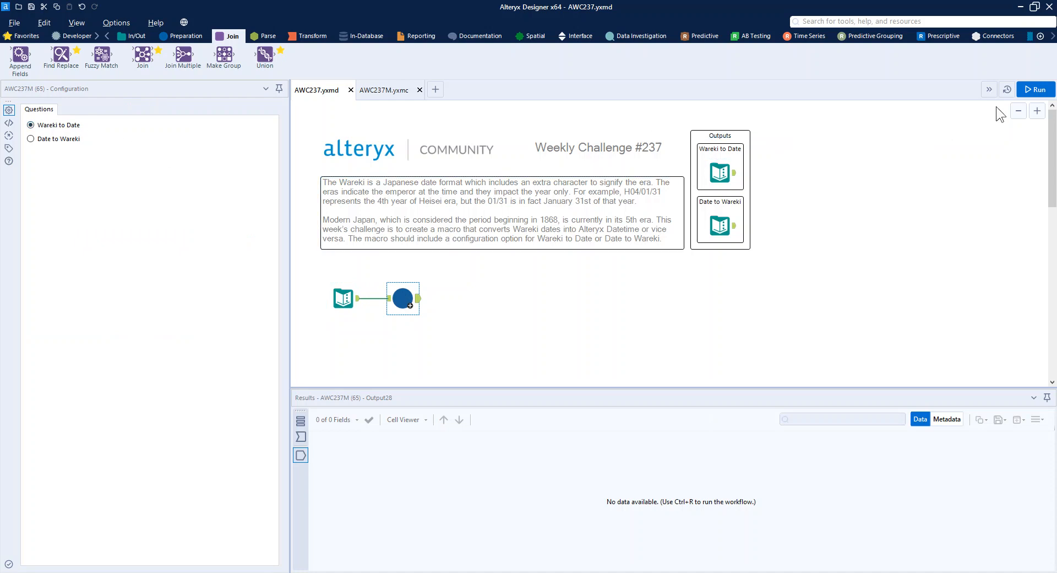
{"action": "left_click", "coordinate": [1033, 89]}
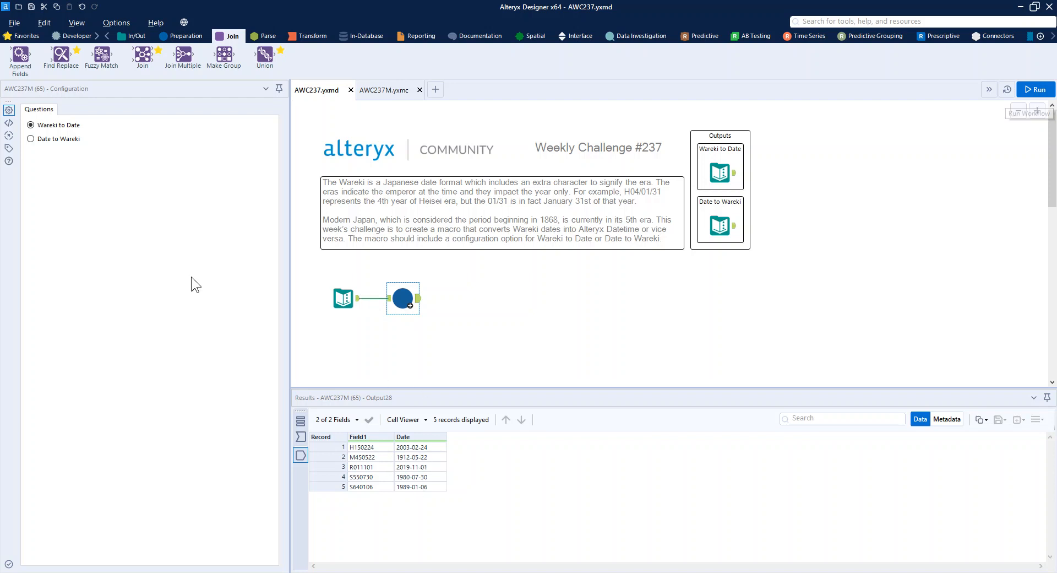
{"action": "left_click", "coordinate": [30, 139]}
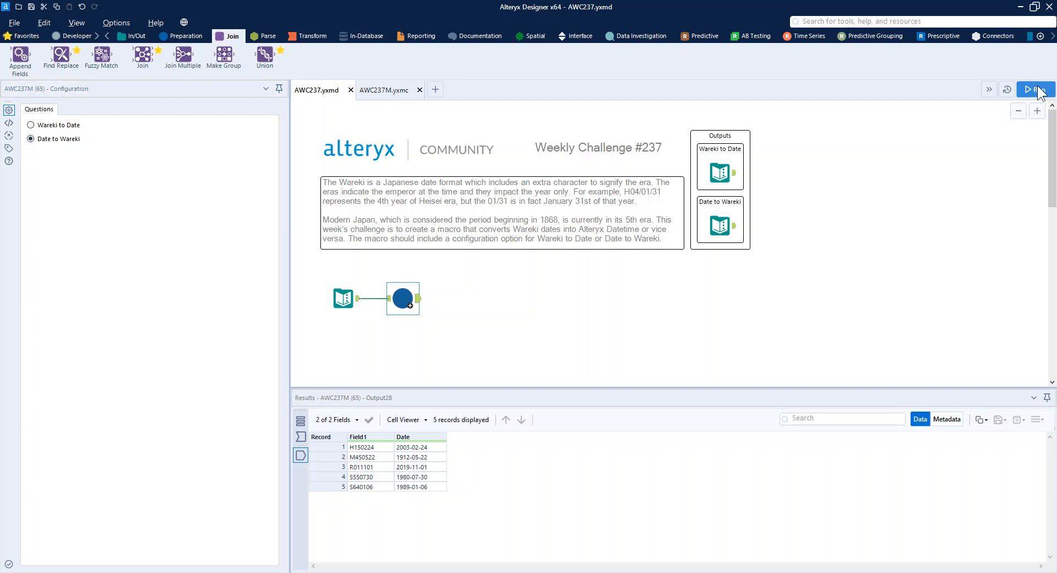
{"action": "left_click", "coordinate": [1035, 89]}
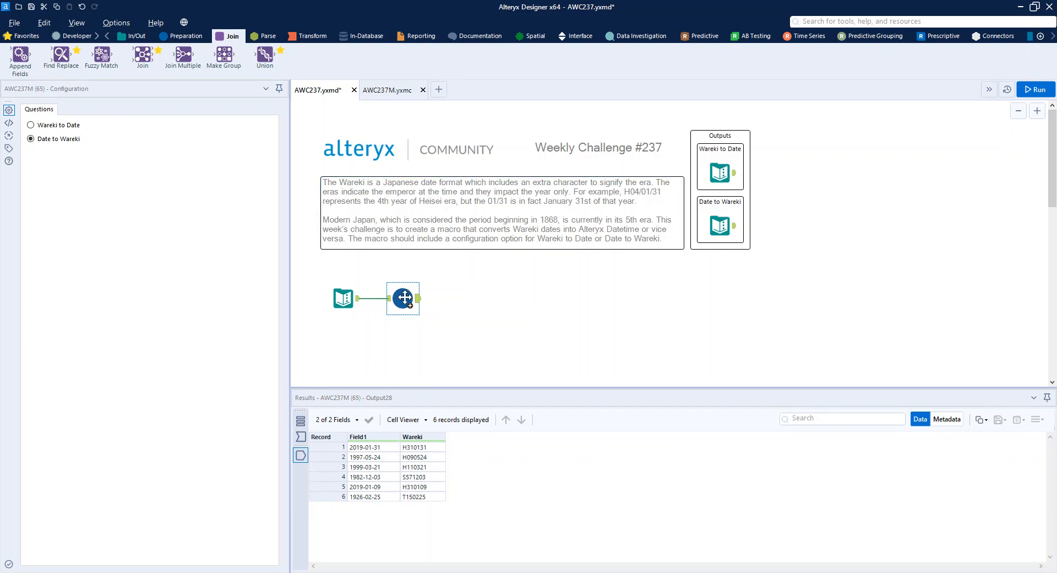
Open AWC237M.yxmc and examine its macro input, dash filter, Auto Field, era definitions and date-parsing Multi-Field Formula.
{"action": "left_click", "coordinate": [395, 91]}
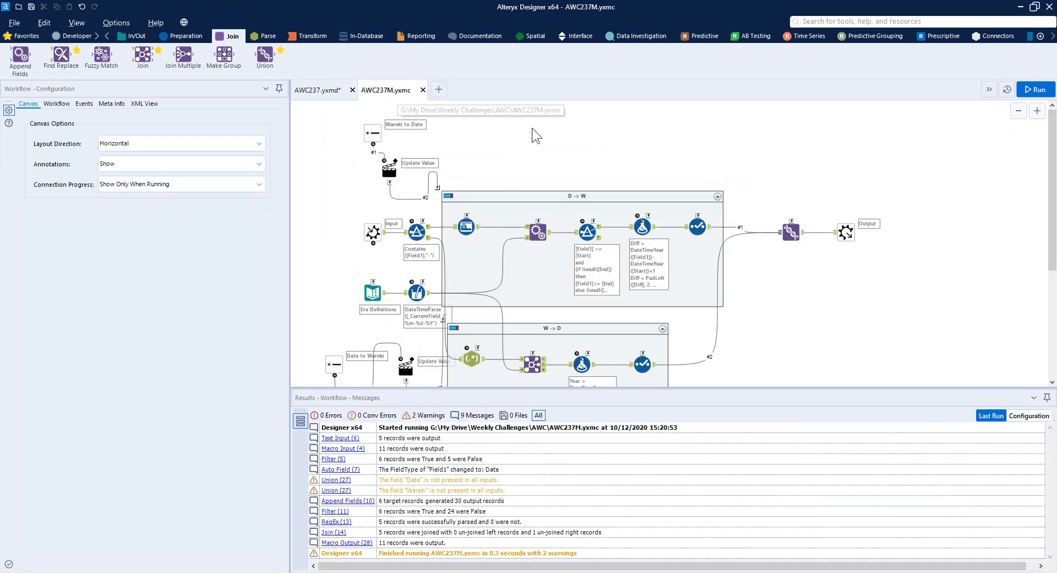
{"action": "left_click", "coordinate": [368, 228]}
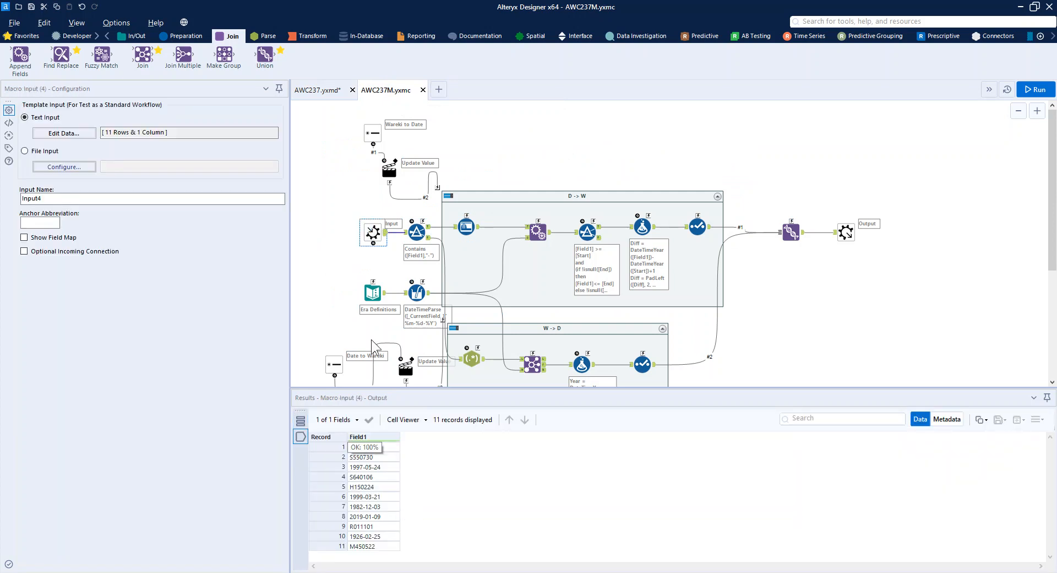
{"action": "left_click", "coordinate": [417, 234]}
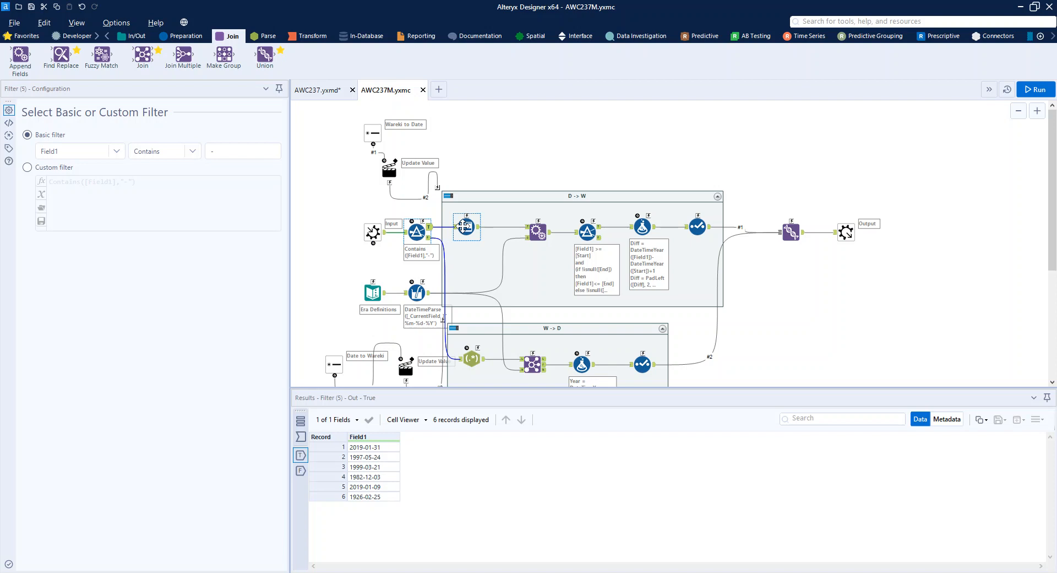
{"action": "left_click", "coordinate": [465, 227]}
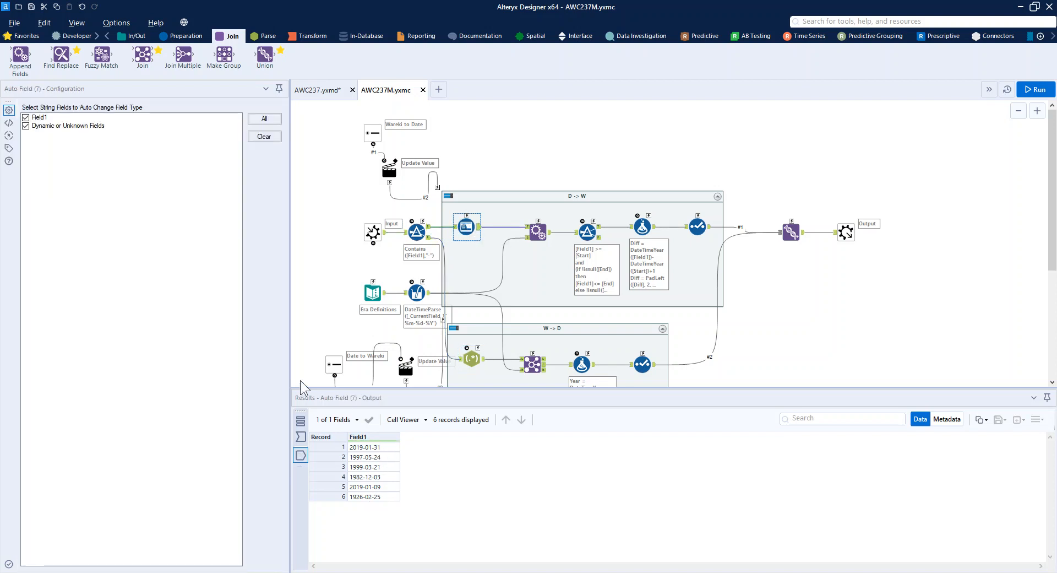
{"action": "left_click", "coordinate": [380, 300]}
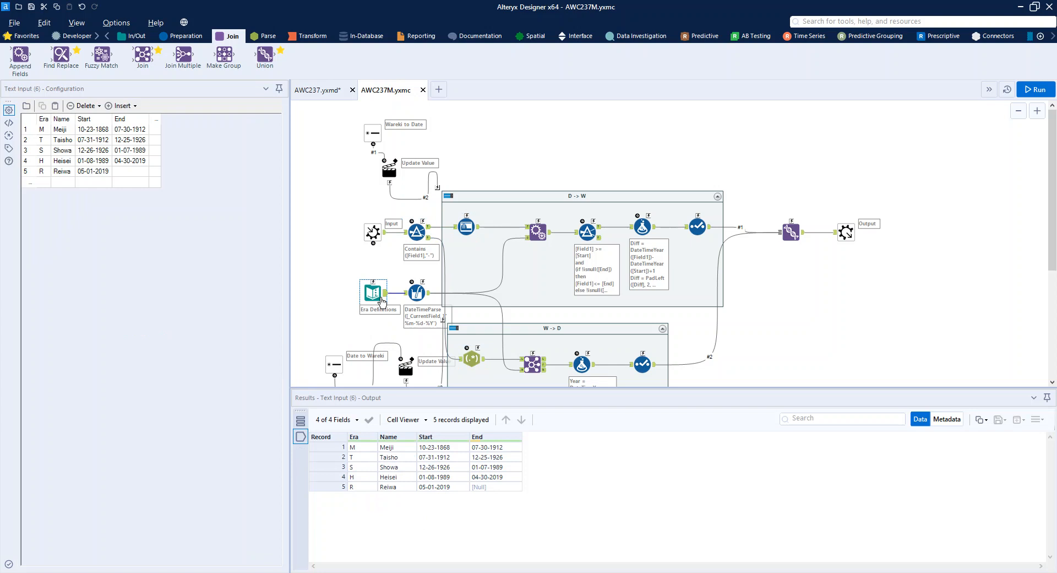
{"action": "left_click", "coordinate": [412, 288]}
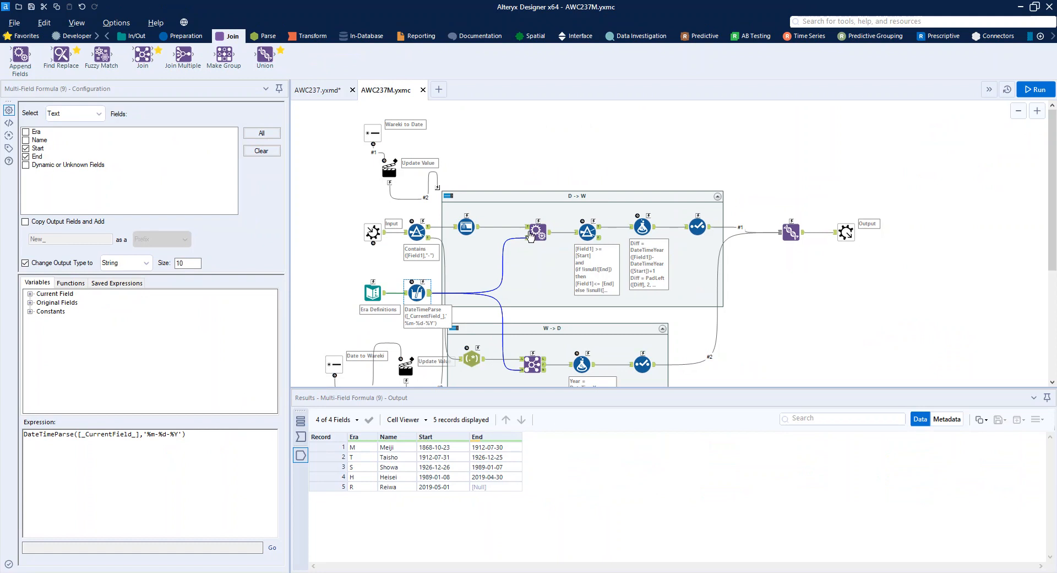
Examine the Append Fields tool and date-range filter in the D -> W container, checking the Reiwa end date in the era definitions.
{"action": "left_click", "coordinate": [531, 236]}
{"action": "left_click", "coordinate": [585, 231]}
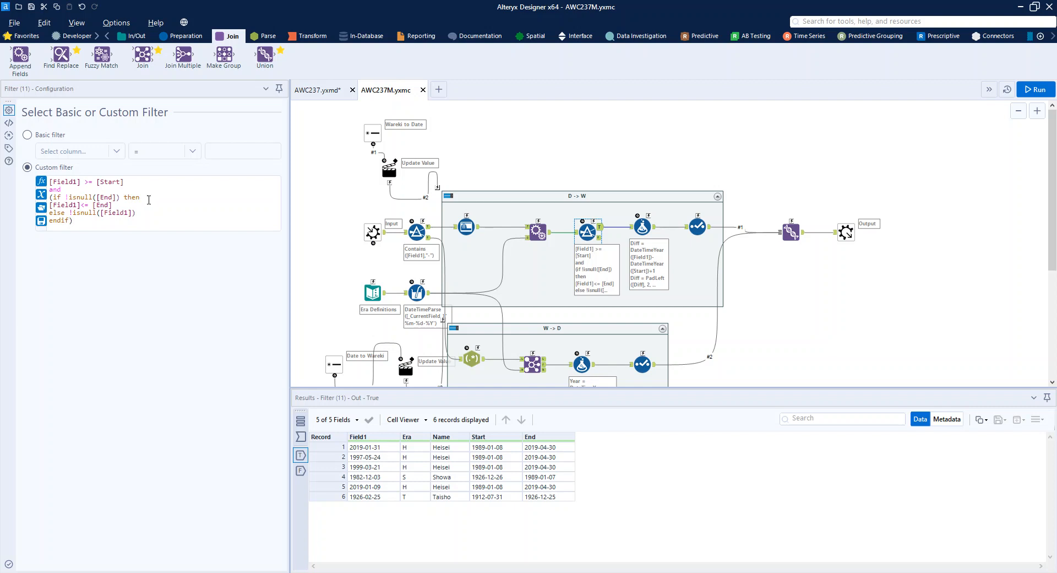
{"action": "left_click", "coordinate": [380, 293]}
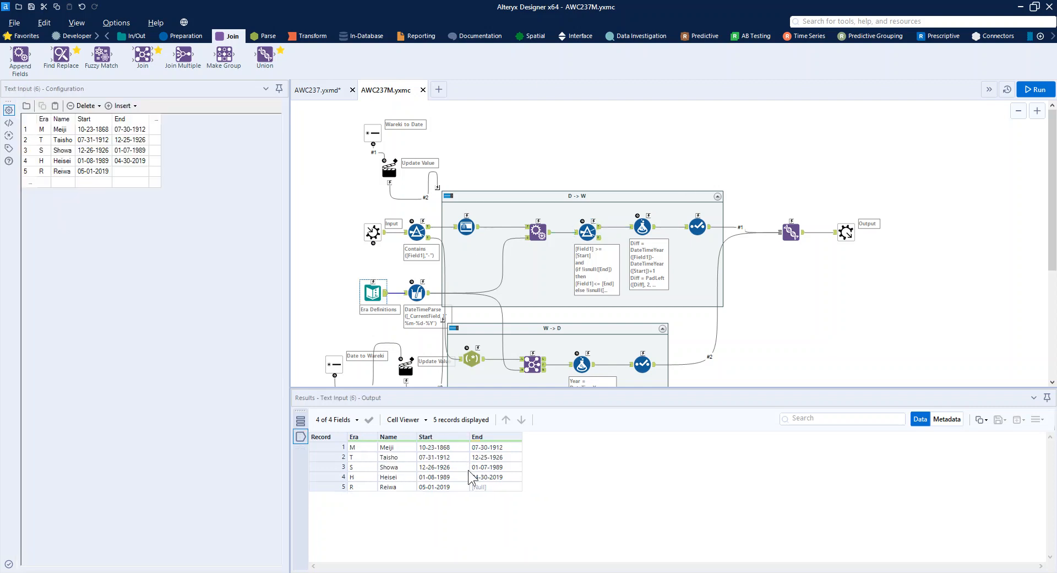
{"action": "left_click", "coordinate": [477, 487]}
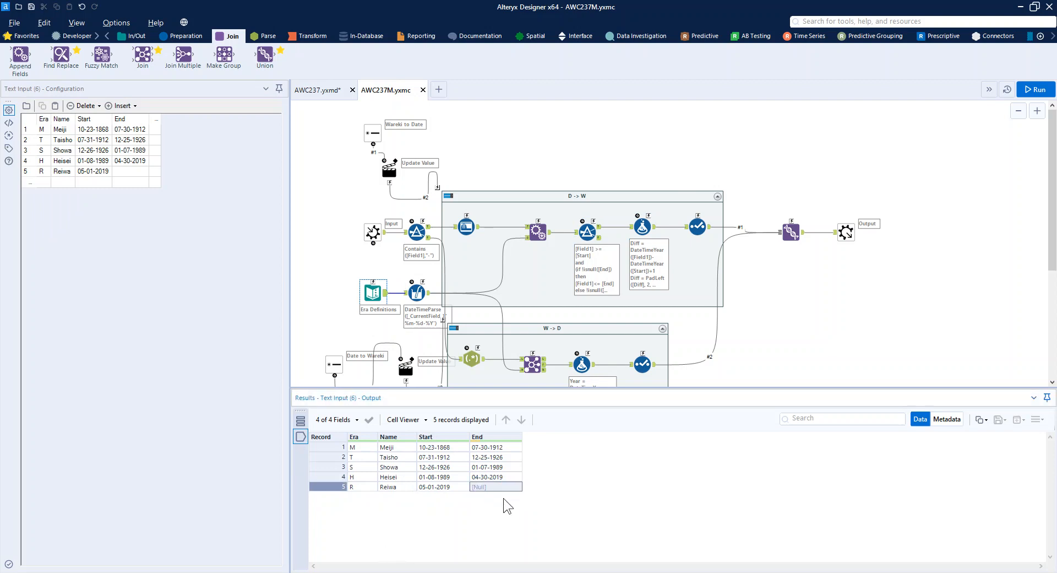
{"action": "left_click", "coordinate": [585, 230]}
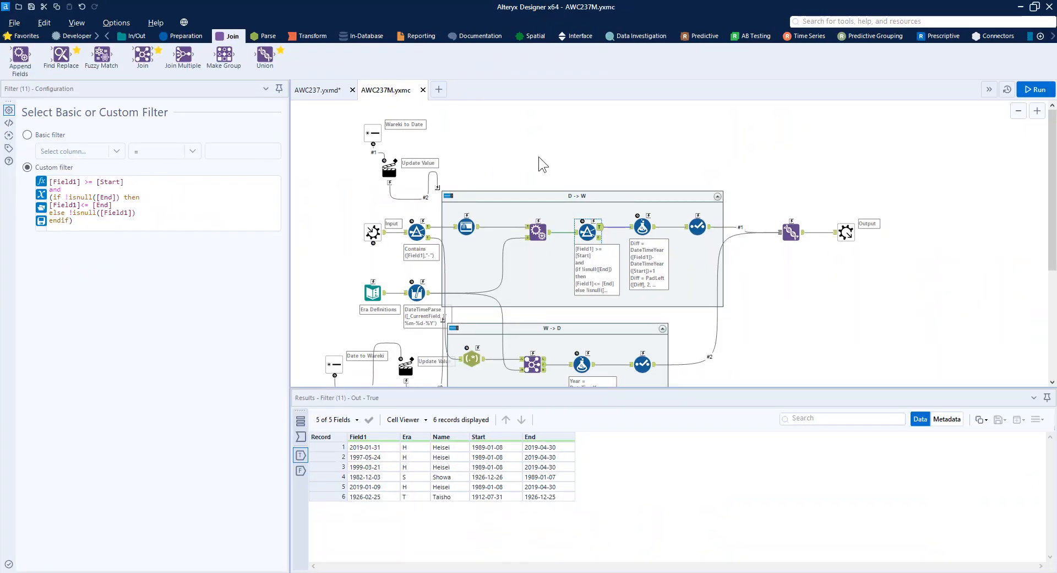
Examine the two Diff expressions in the Formula tool of the D -> W container.
{"action": "left_click", "coordinate": [650, 228]}
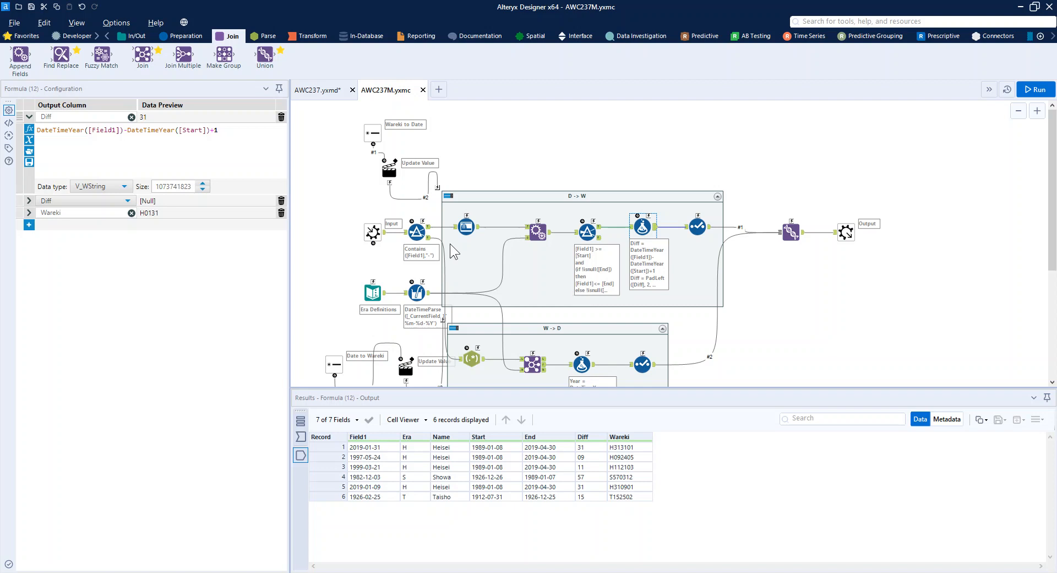
{"action": "left_click", "coordinate": [45, 116]}
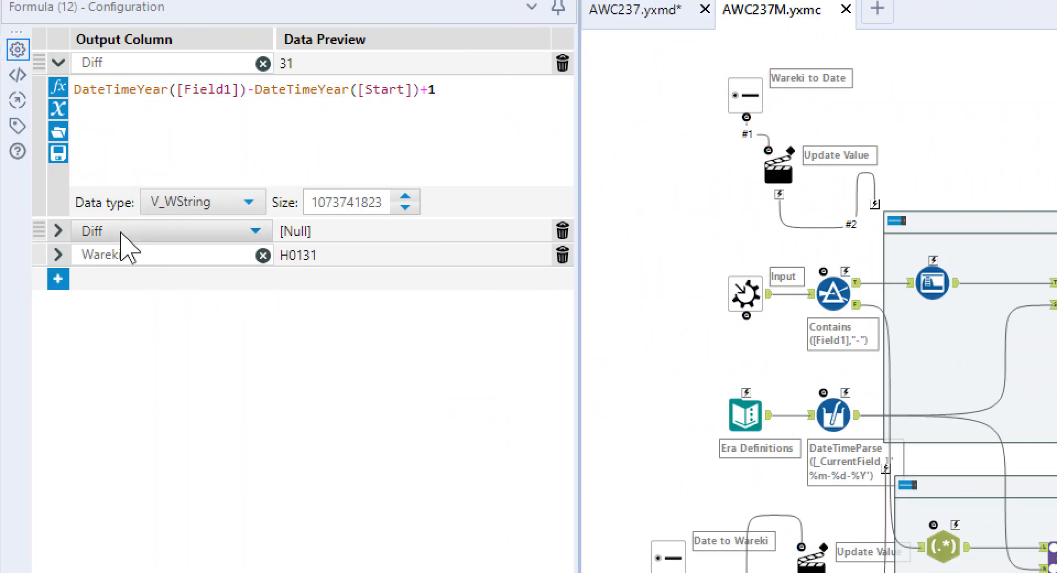
{"action": "left_click", "coordinate": [57, 231]}
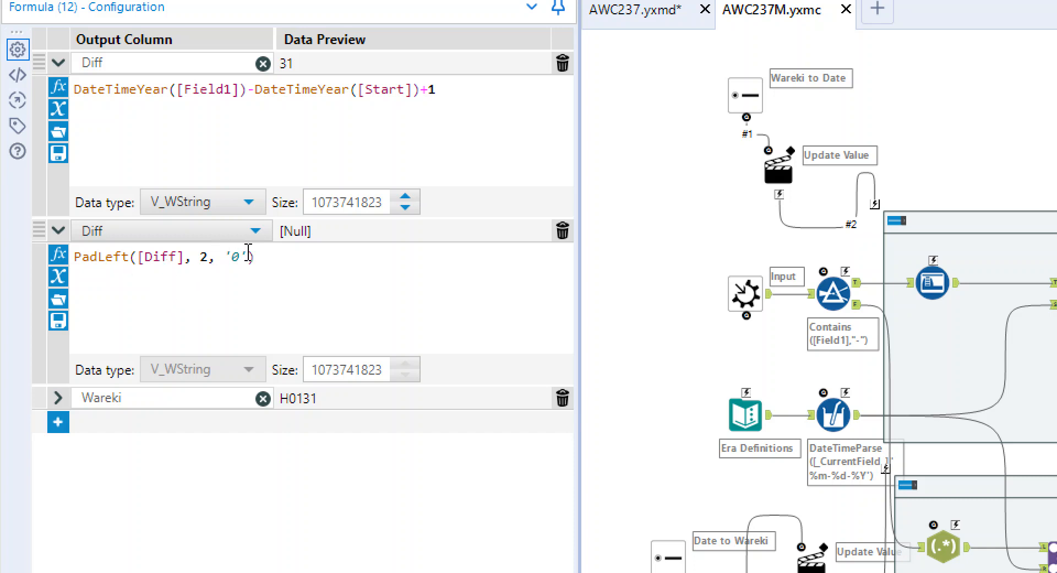
Lay out the Wareki expression on three lines, with a line break before each of the month and day padleft terms.
{"action": "left_click", "coordinate": [57, 398]}
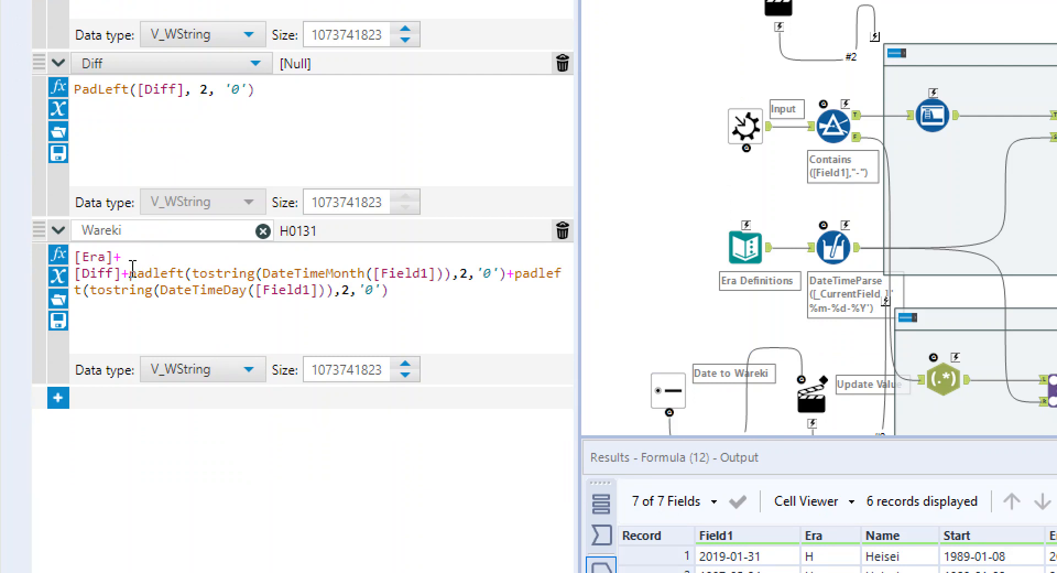
{"action": "key", "text": "Return"}
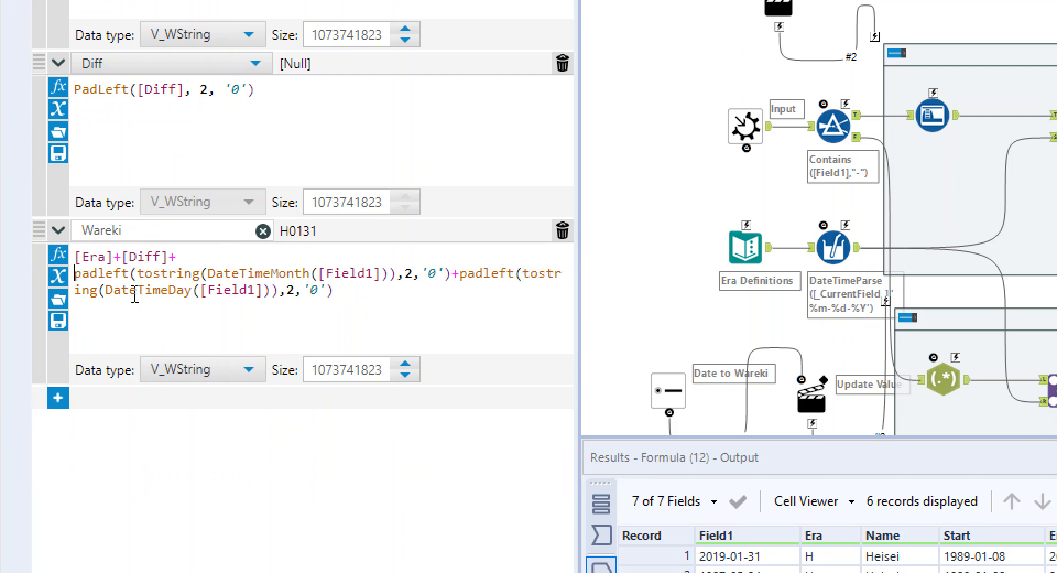
{"action": "left_click", "coordinate": [460, 272]}
{"action": "key", "text": "Return"}
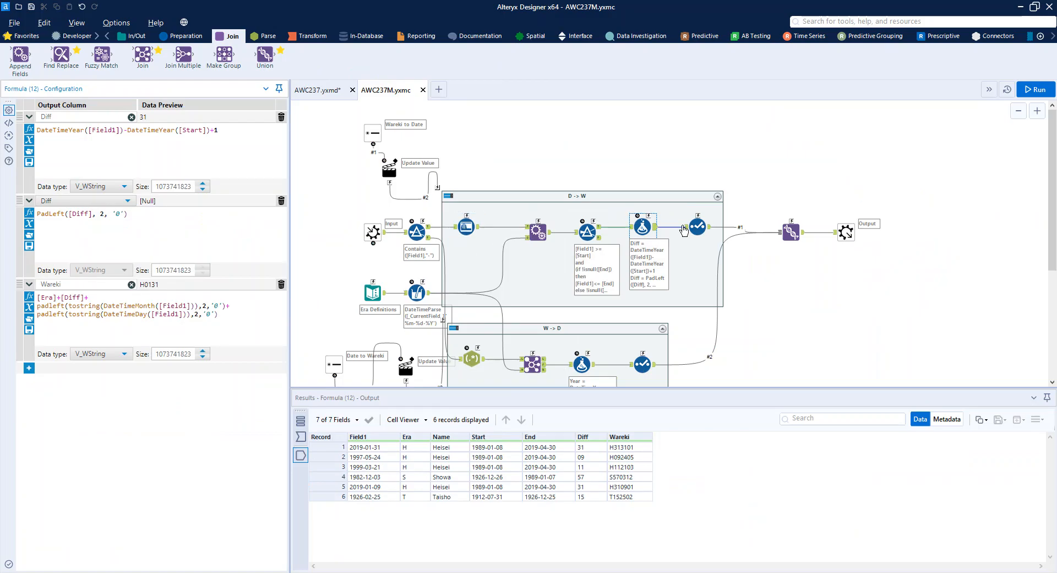
Examine the D -> W container's settings, its Wareki to Date radio button and action, and the macro output.
{"action": "left_click", "coordinate": [485, 197]}
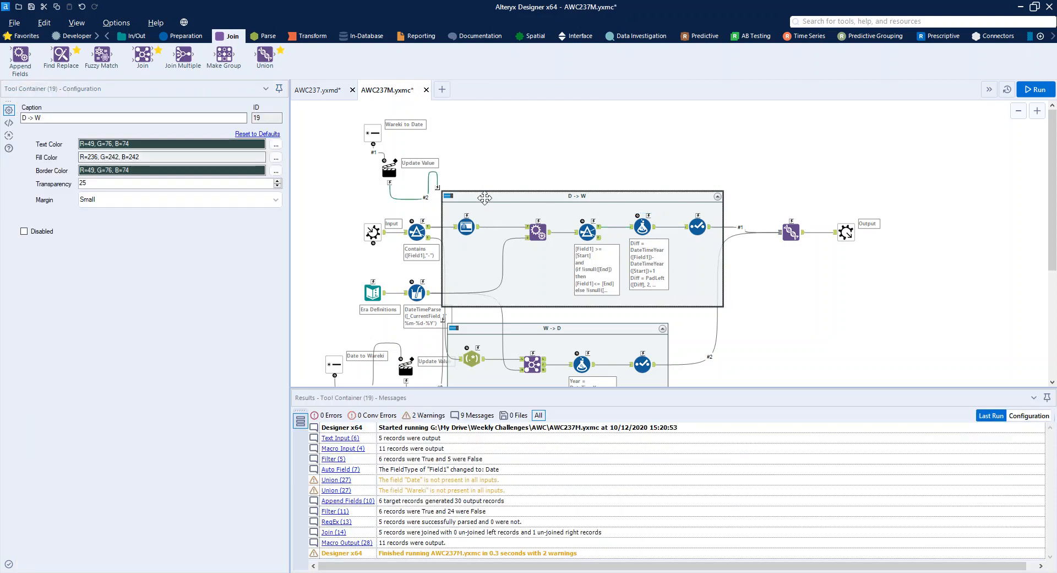
{"action": "left_click", "coordinate": [378, 147]}
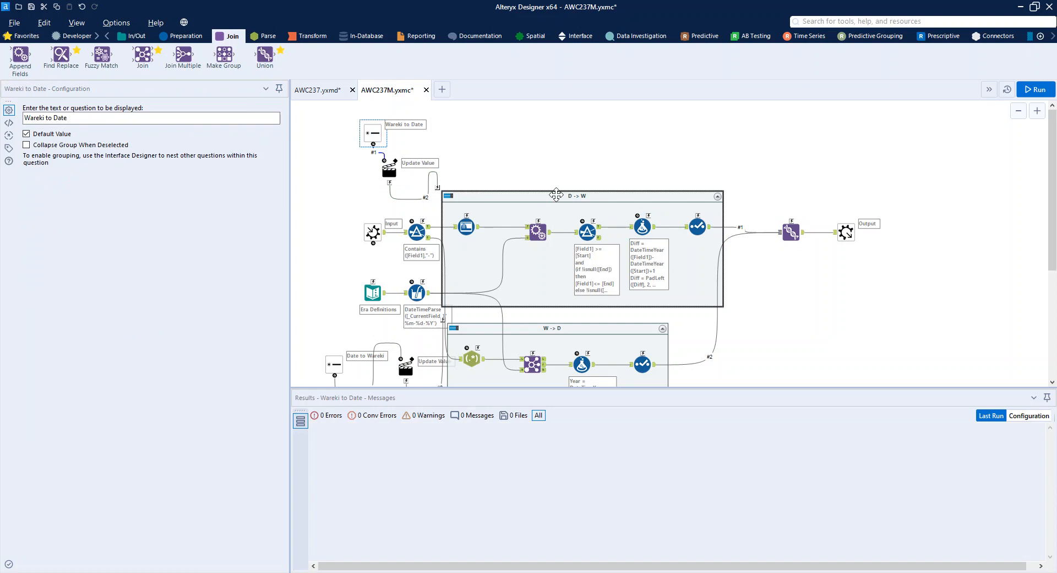
{"action": "left_click", "coordinate": [392, 165]}
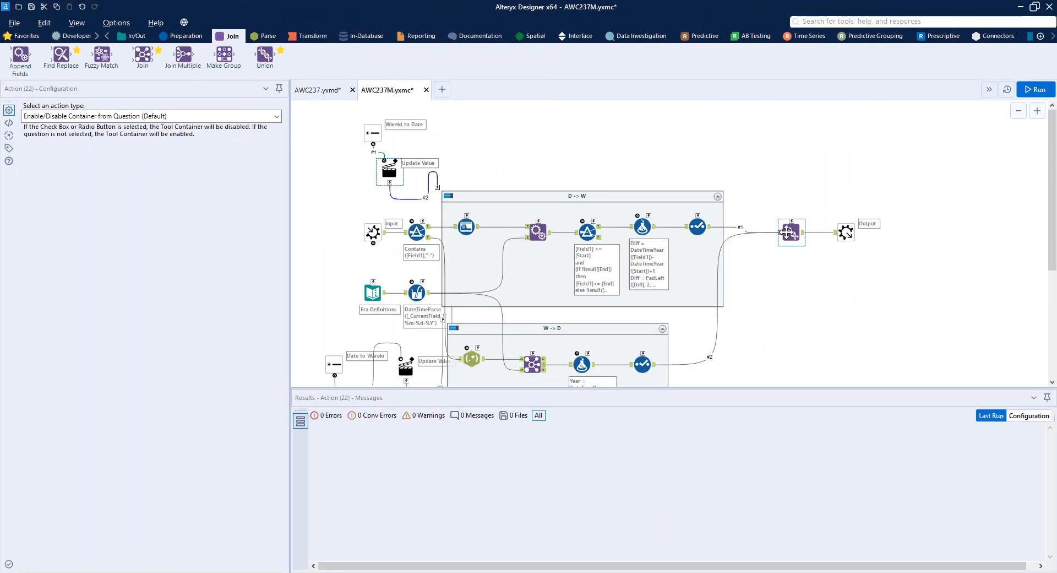
{"action": "left_click", "coordinate": [790, 231]}
{"action": "left_click", "coordinate": [852, 235]}
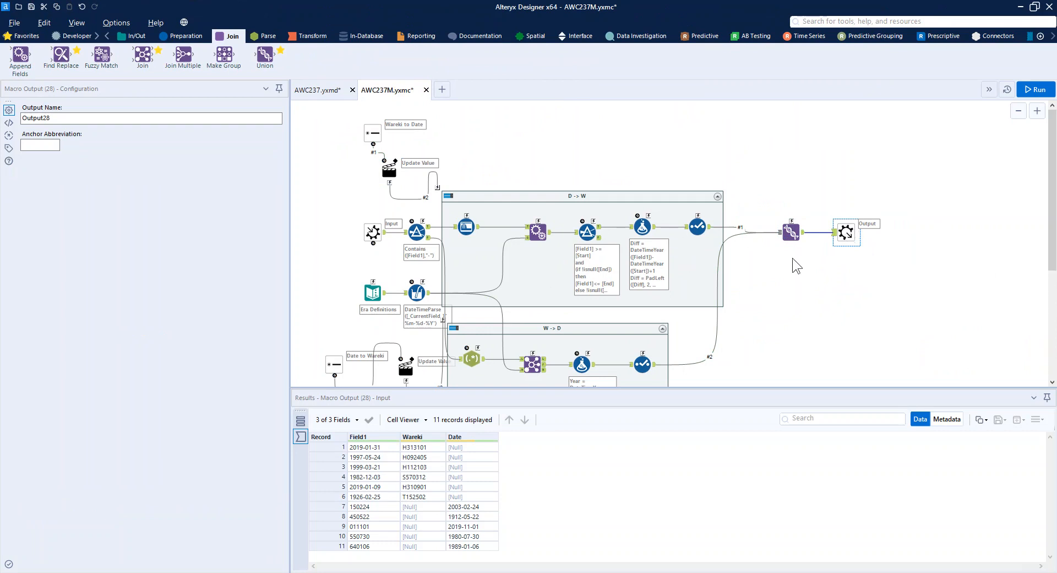
Examine the W -> D container, comparing its RegEx tool's input and output and reviewing the Join on Era.
{"action": "scroll", "coordinate": [792, 257], "scroll_direction": "down", "scroll_amount": 1}
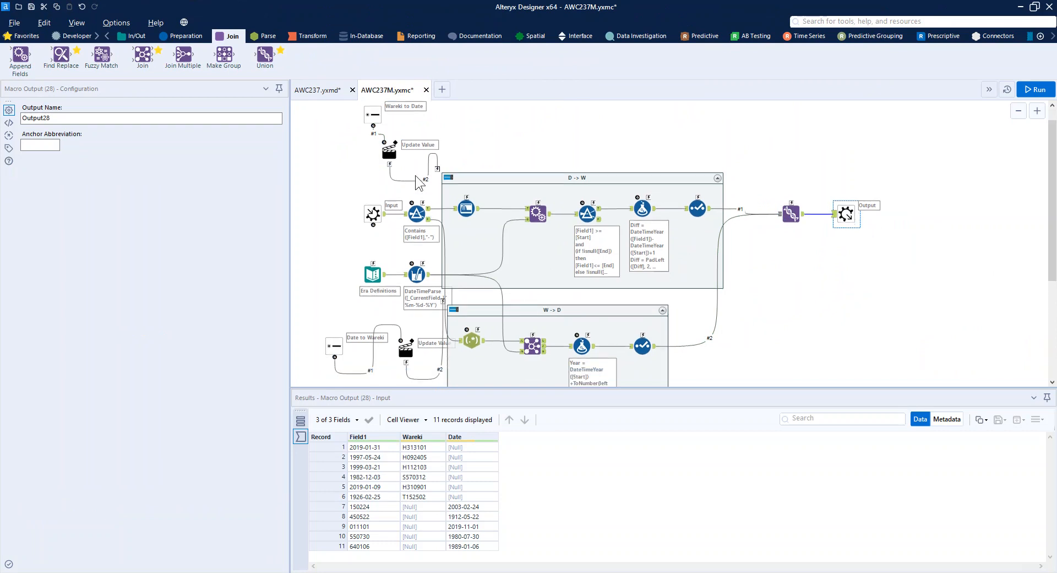
{"action": "left_click", "coordinate": [515, 312]}
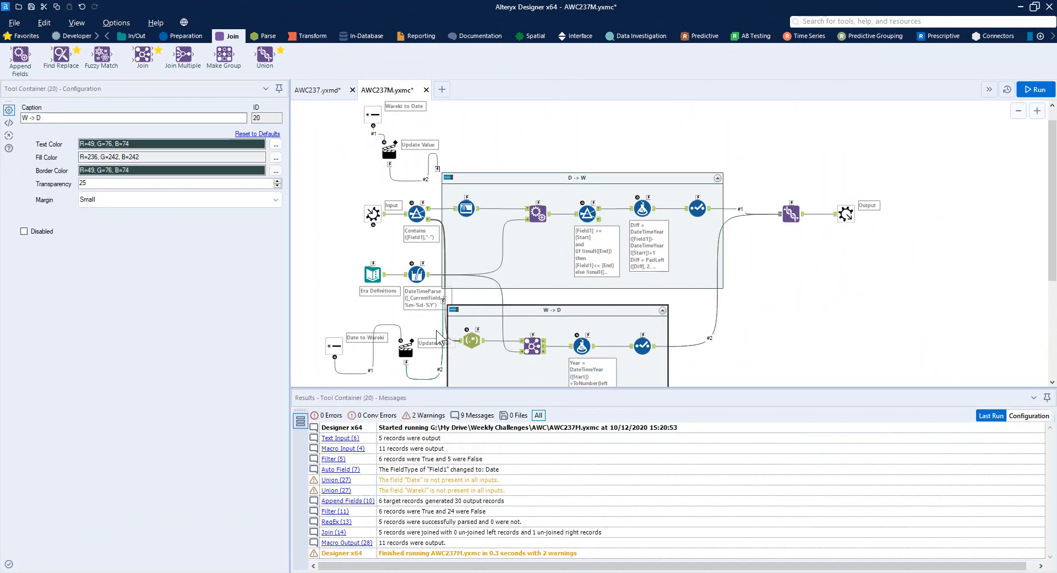
{"action": "left_click", "coordinate": [645, 348]}
{"action": "scroll", "coordinate": [675, 366], "scroll_direction": "down", "scroll_amount": 5}
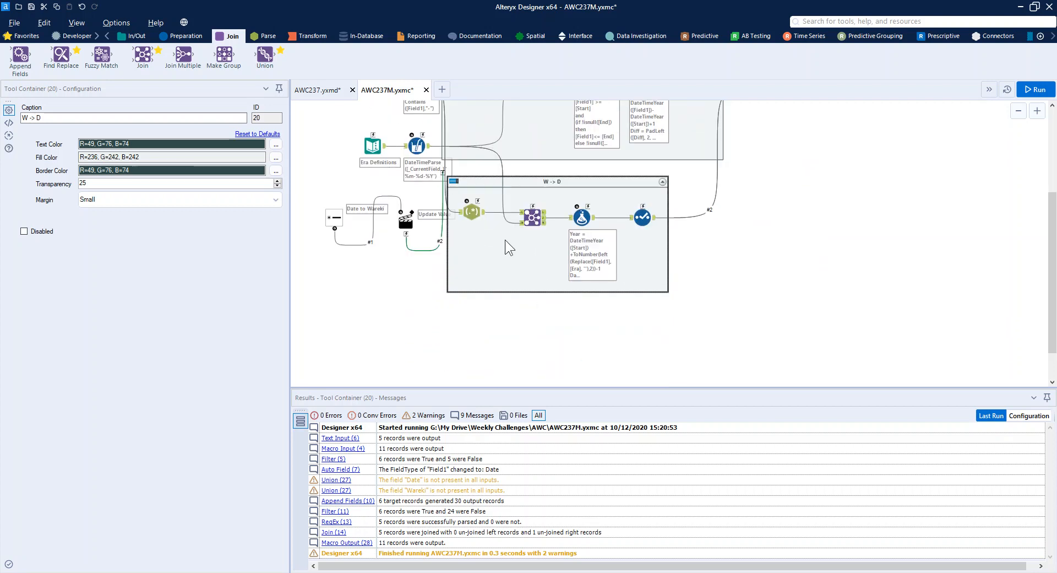
{"action": "left_click", "coordinate": [460, 212]}
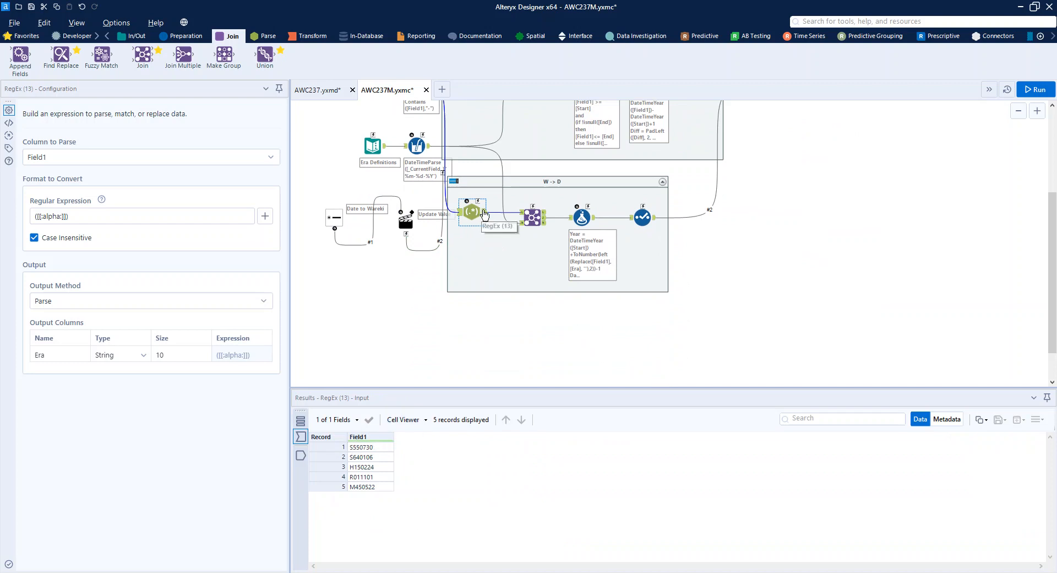
{"action": "left_click", "coordinate": [483, 213]}
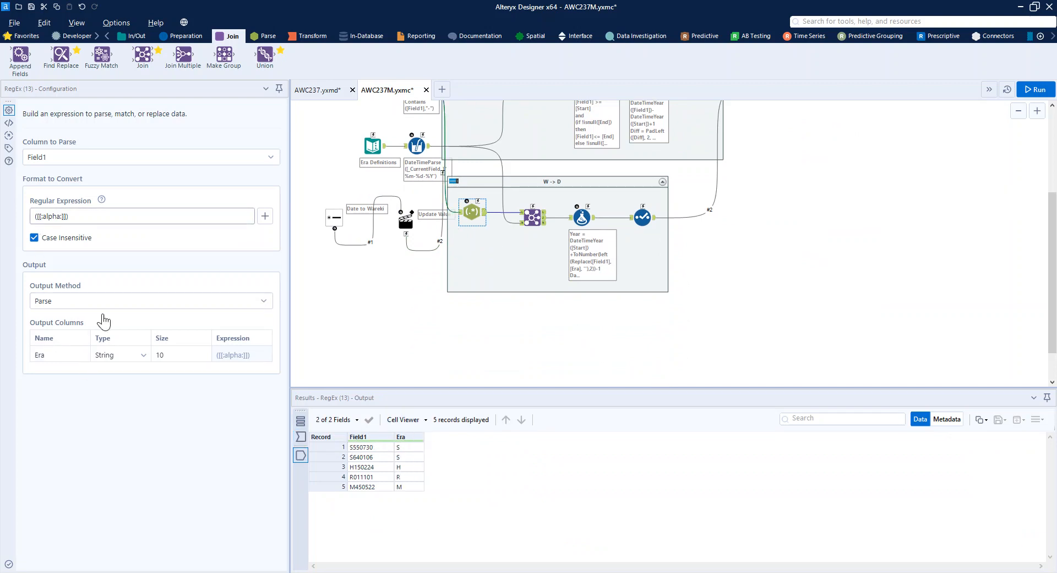
{"action": "left_click", "coordinate": [532, 218]}
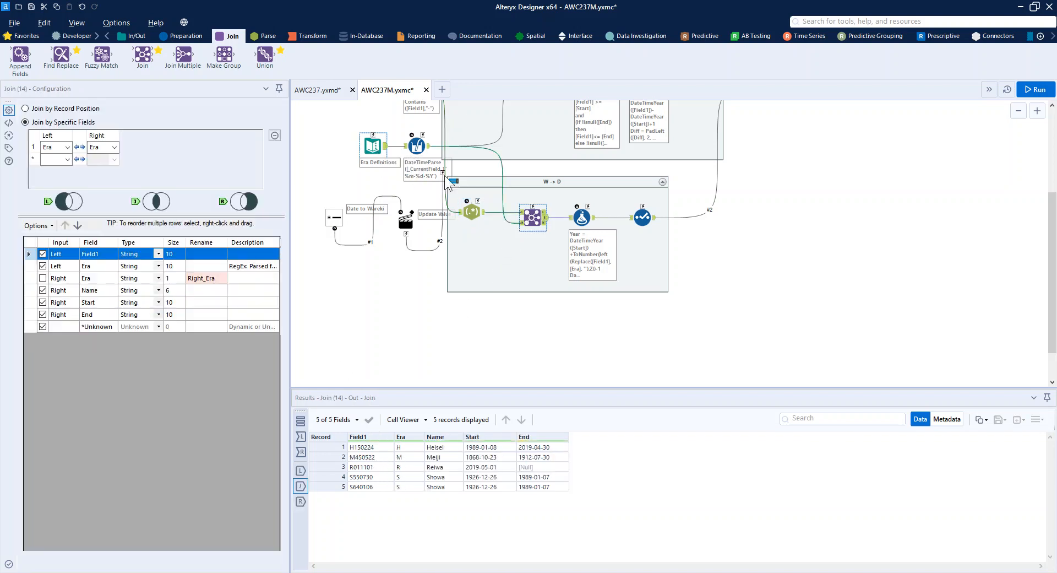
Examine the Year and Date expressions and the input and output data of the W -> D Formula tool, plus the Select tool's fields.
{"action": "left_click", "coordinate": [578, 226]}
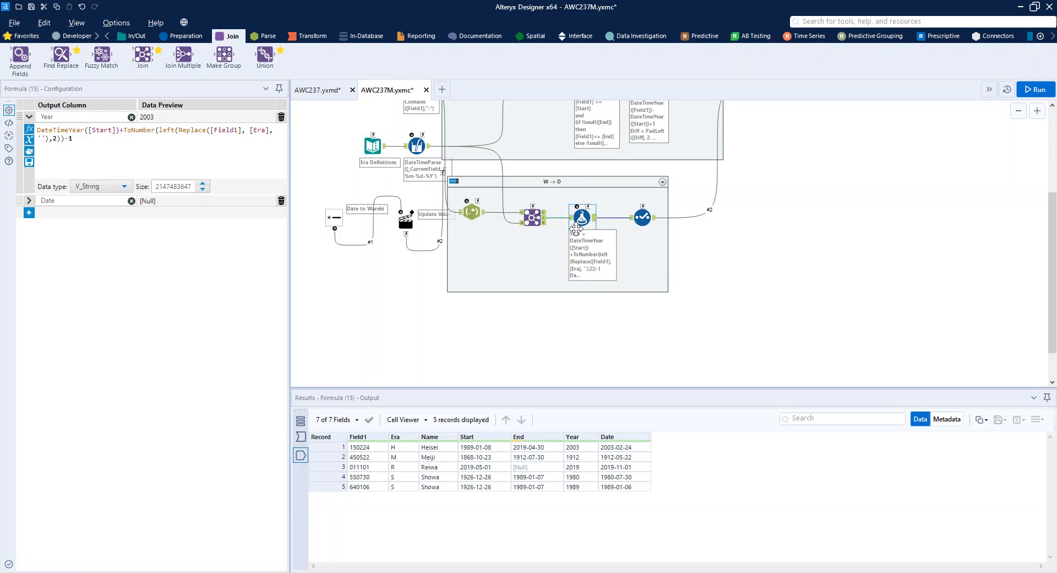
{"action": "left_click", "coordinate": [29, 200]}
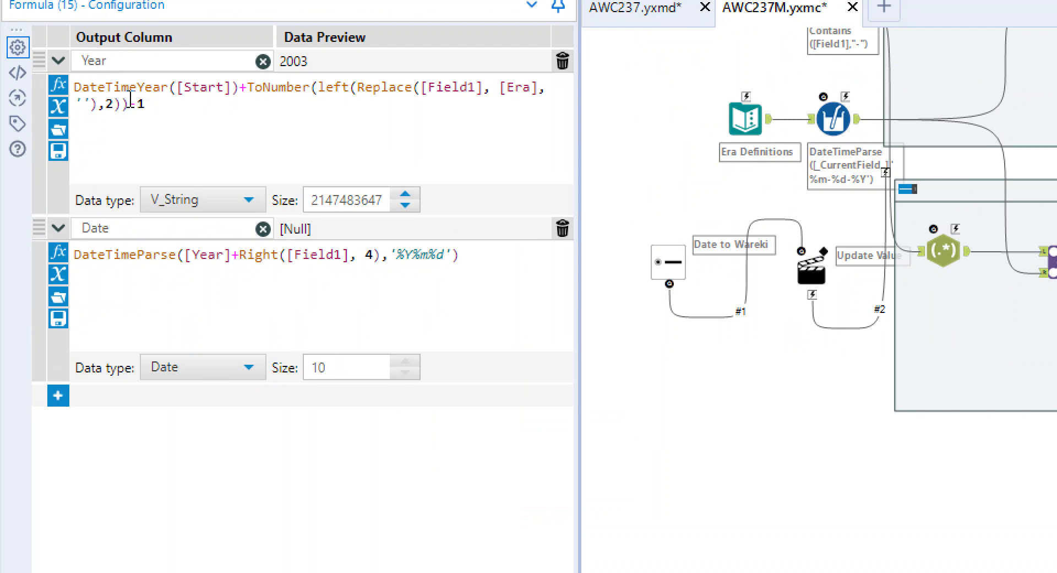
{"action": "left_click", "coordinate": [171, 117]}
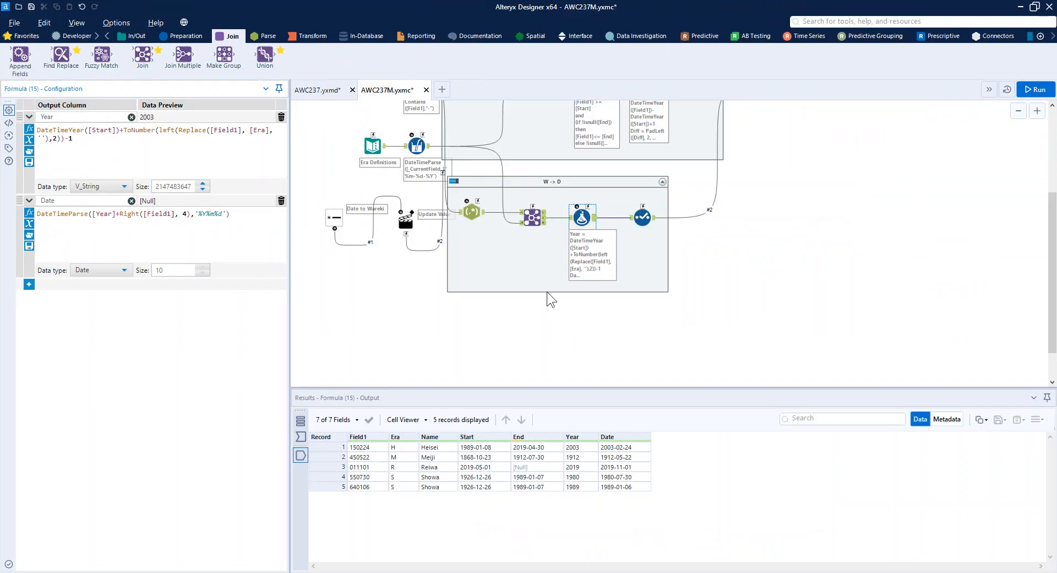
{"action": "left_click", "coordinate": [570, 218]}
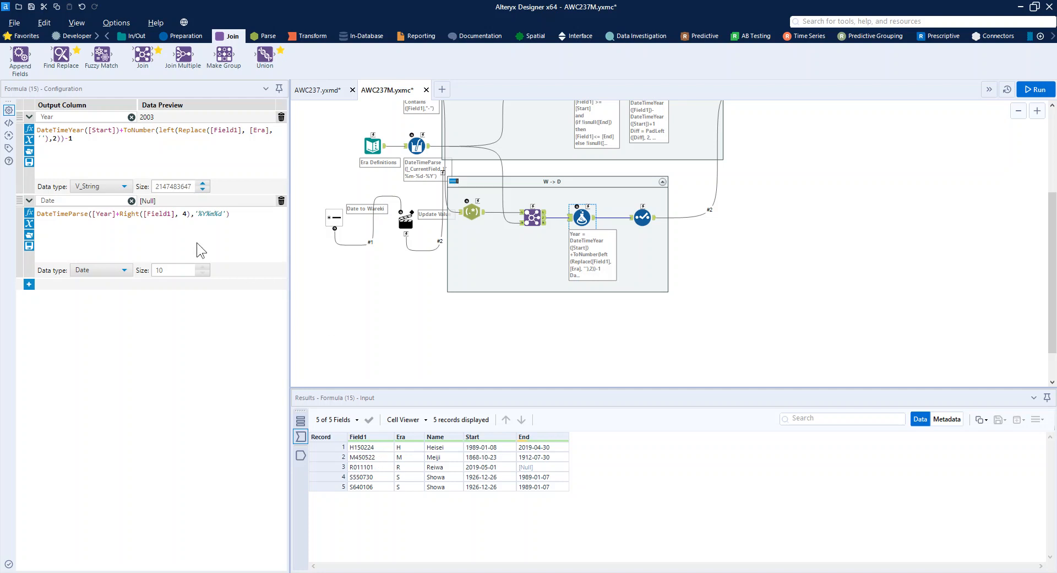
{"action": "left_click_drag", "start_coordinate": [72, 138], "coordinate": [30, 132]}
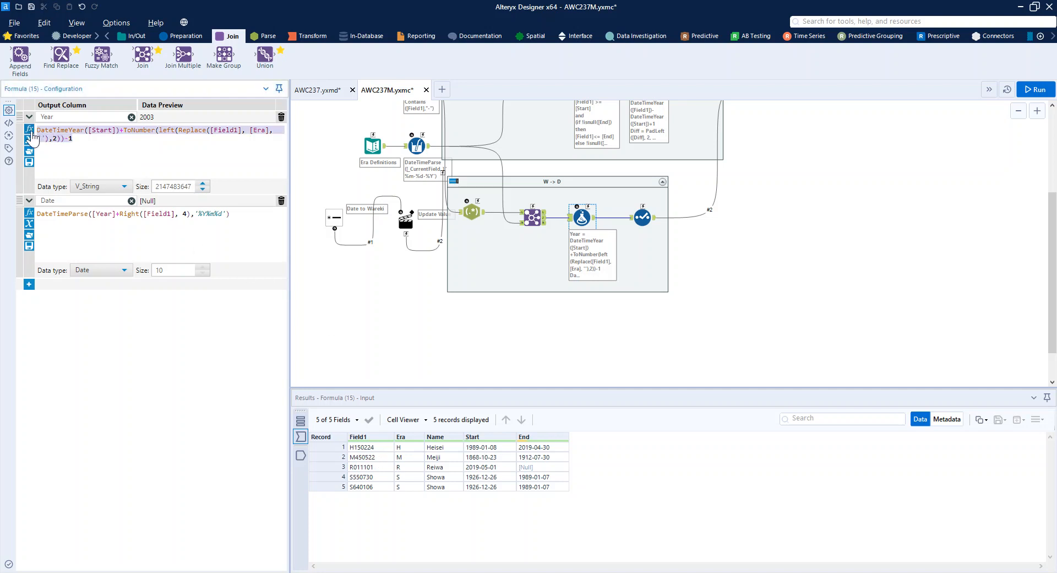
{"action": "left_click", "coordinate": [65, 139]}
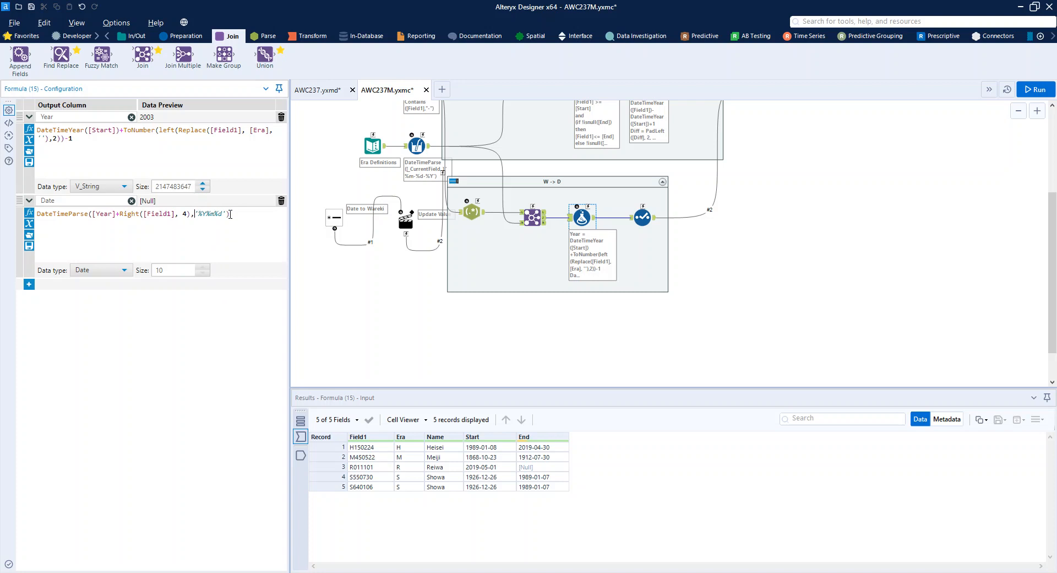
{"action": "left_click", "coordinate": [598, 227]}
{"action": "left_click", "coordinate": [590, 221]}
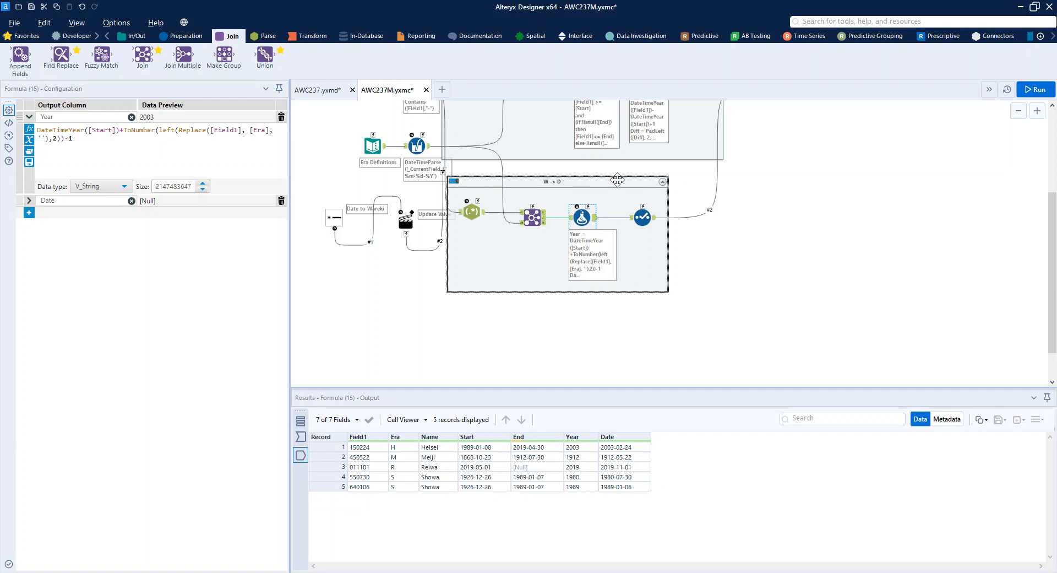
{"action": "left_click", "coordinate": [650, 219]}
Check the macro's questions in the AWC237 workflow and the workflow type and constants in AWC237M.yxmc.
{"action": "scroll", "coordinate": [824, 172], "scroll_direction": "up", "scroll_amount": 3}
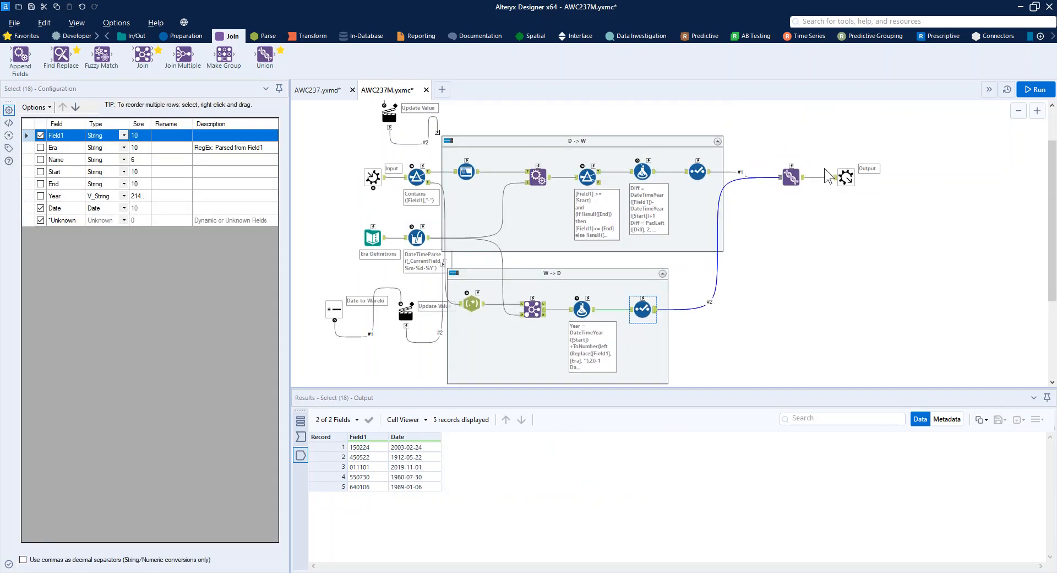
{"action": "left_click", "coordinate": [330, 89]}
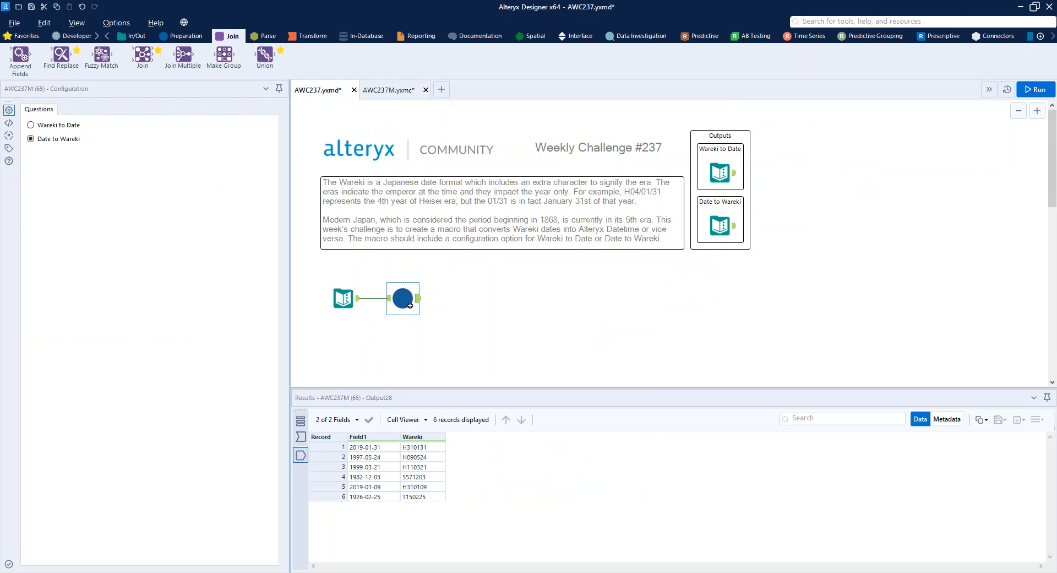
{"action": "left_click", "coordinate": [410, 92]}
{"action": "left_click", "coordinate": [349, 184]}
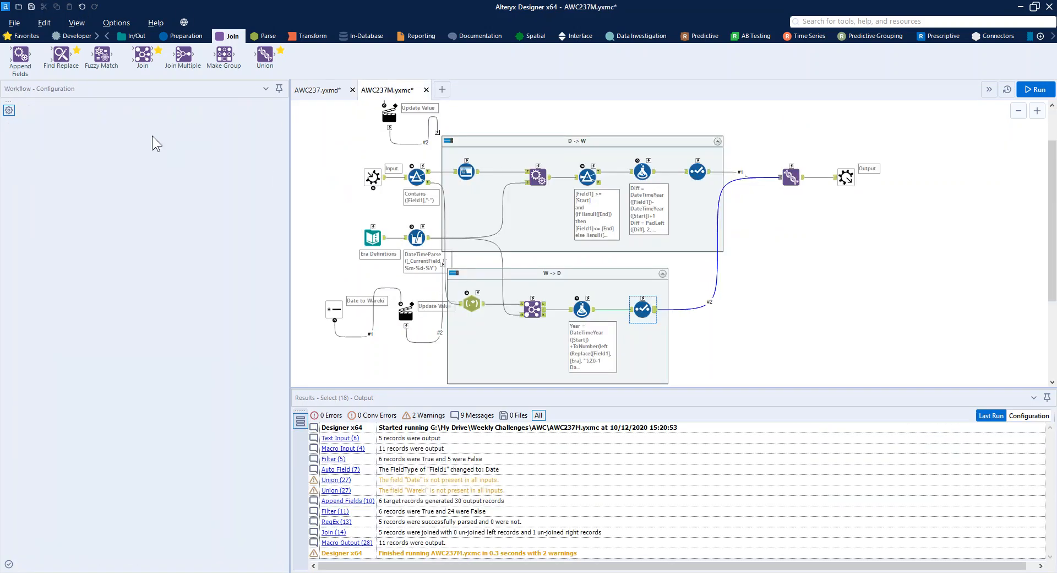
{"action": "left_click", "coordinate": [55, 104]}
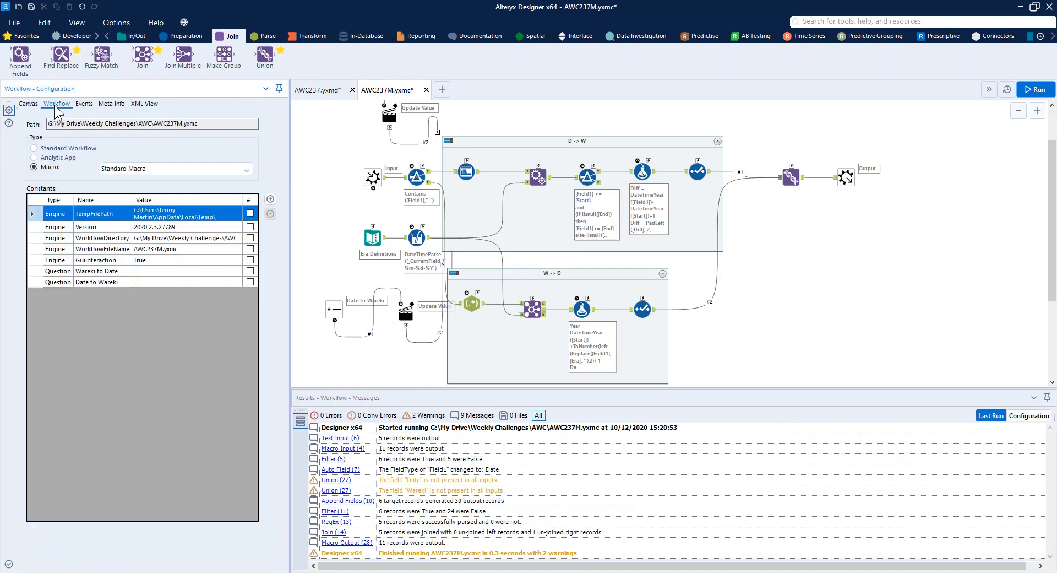